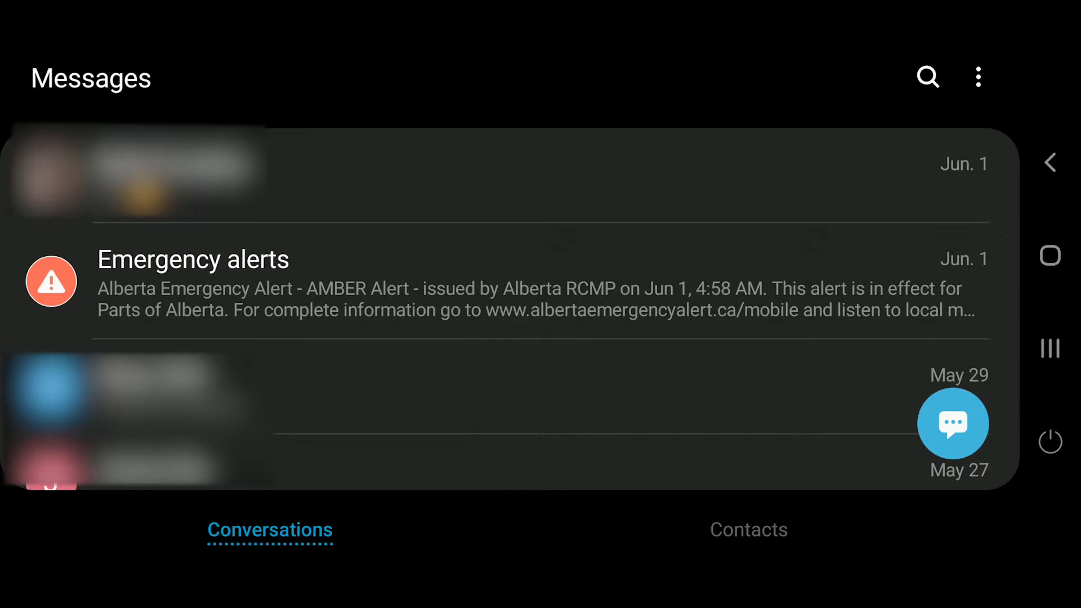
# Step: Open the Emergency alerts thread from the Conversations list
pyautogui.click(676, 281)
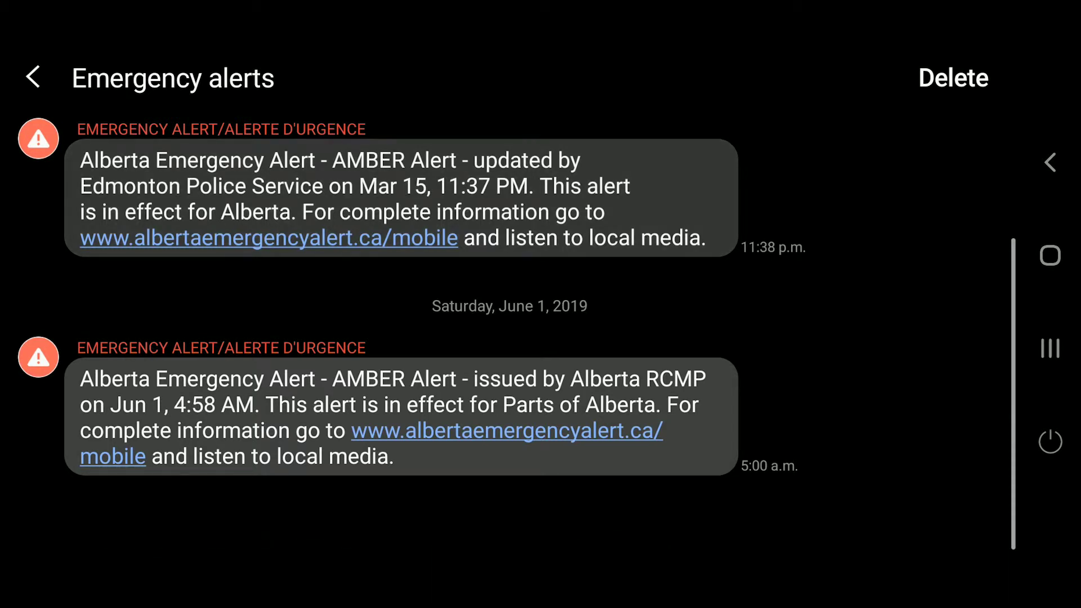
# Step: Scroll through the March 15 and June 1 AMBER Alert messages from Alberta
pyautogui.scroll(3, 401, 304)
pyautogui.scroll(3, 401, 304)
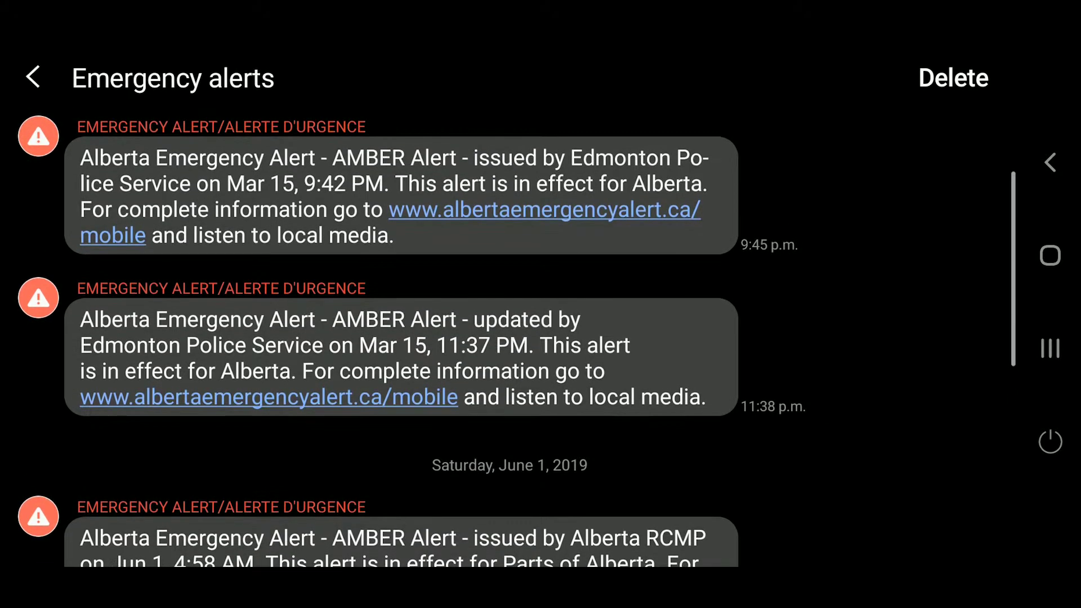
pyautogui.scroll(2, 401, 304)
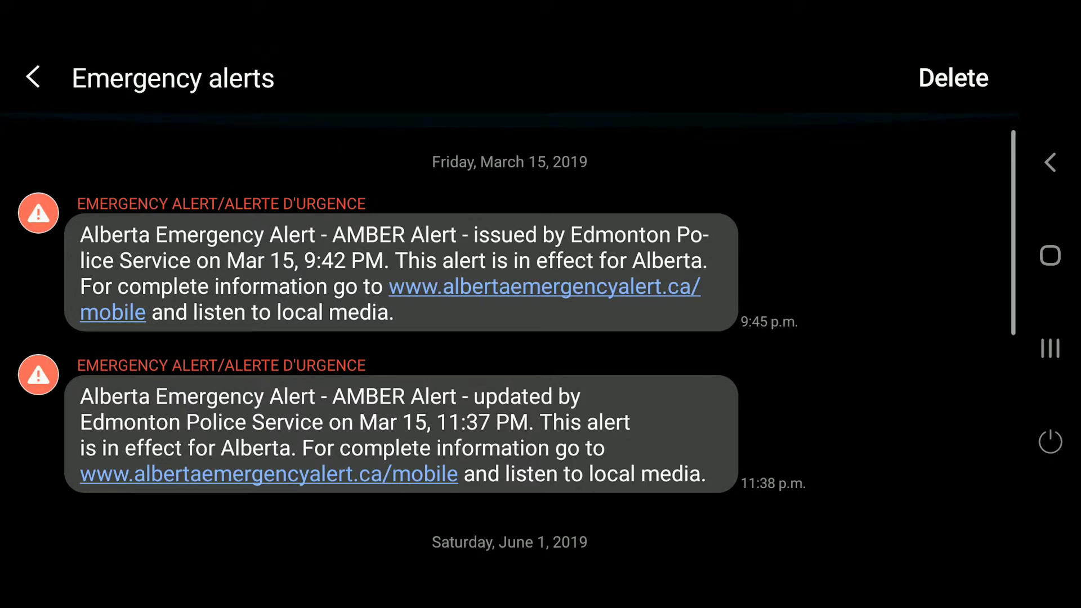
pyautogui.scroll(-2, 401, 304)
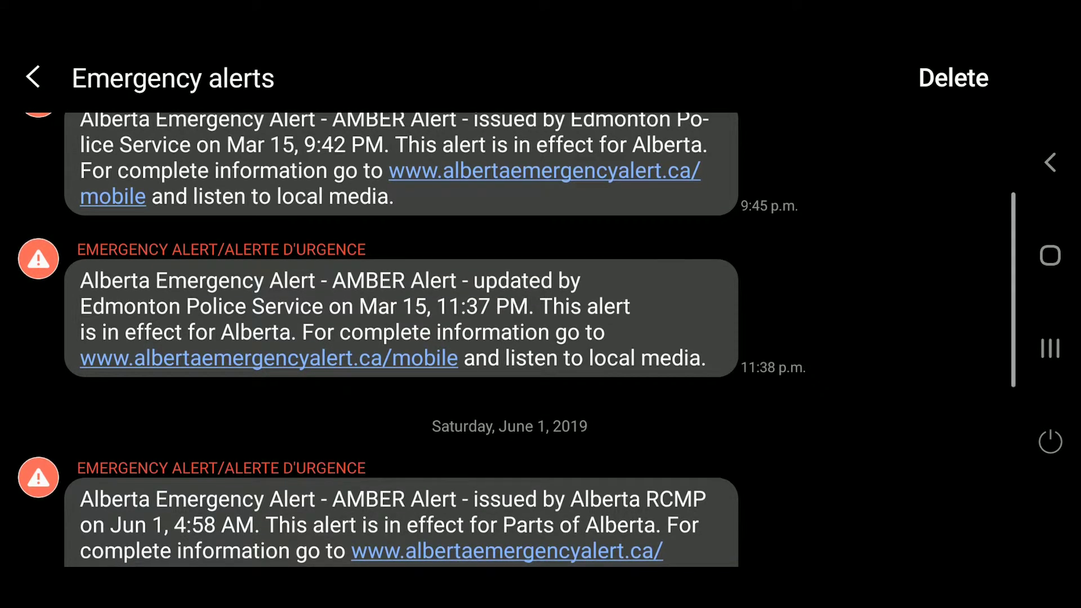
pyautogui.scroll(-2, 401, 338)
pyautogui.scroll(-1, 401, 337)
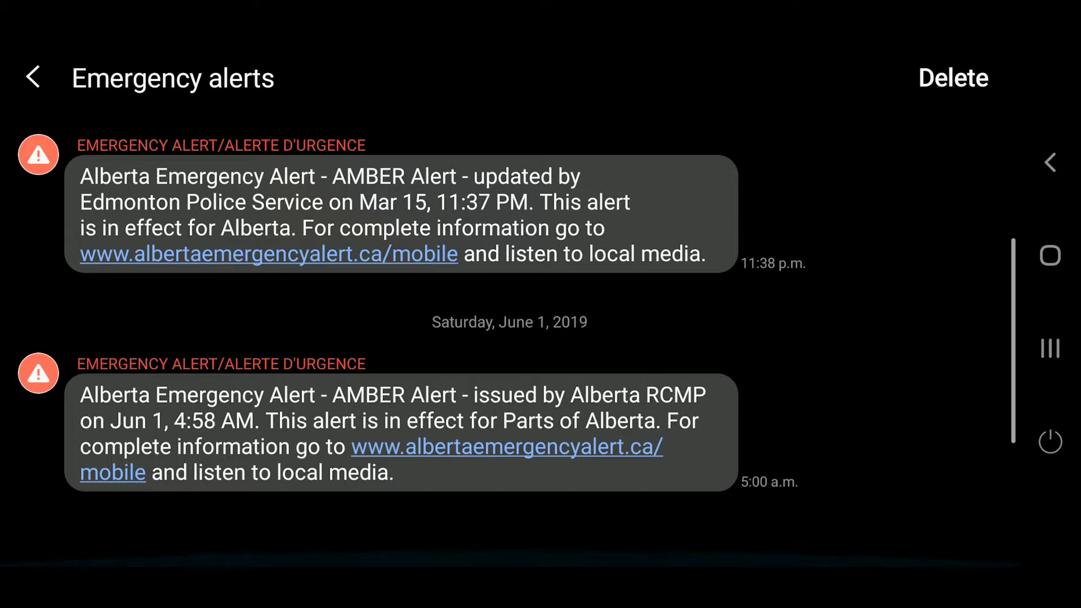
pyautogui.scroll(1, 401, 338)
pyautogui.scroll(3, 401, 338)
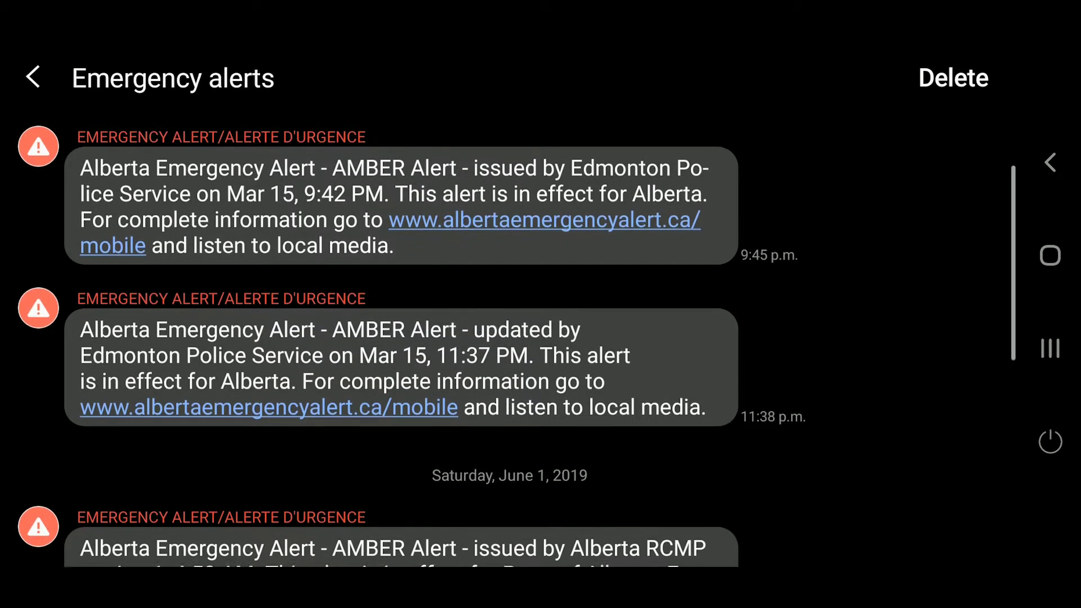
pyautogui.scroll(2, 401, 338)
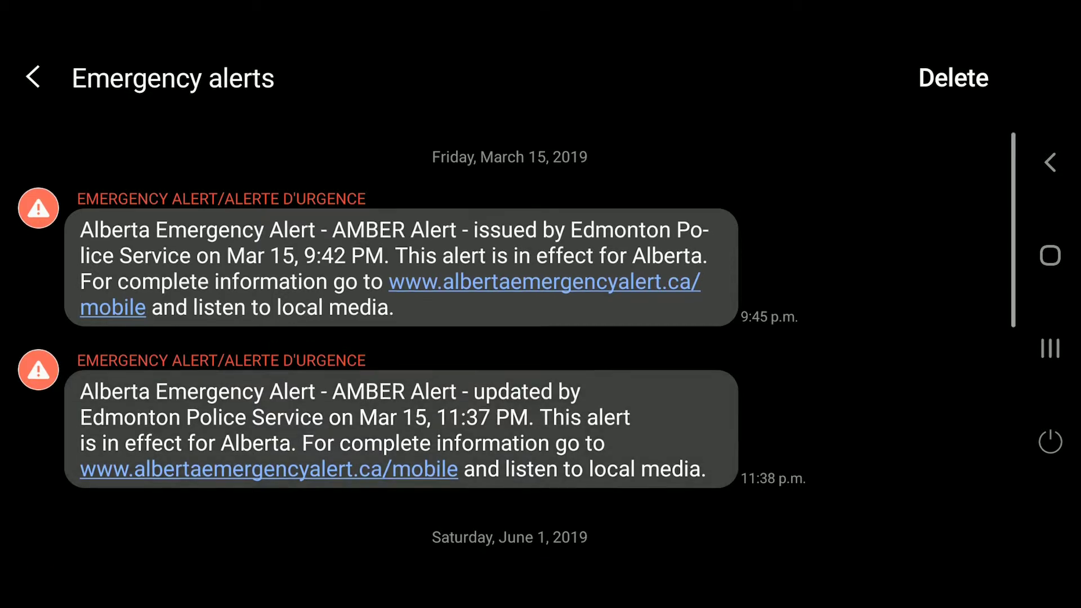
# Step: Bring up the options menu for the June 1, 2019 Alberta RCMP AMBER Alert
pyautogui.scroll(-2, 401, 338)
pyautogui.scroll(-2, 401, 338)
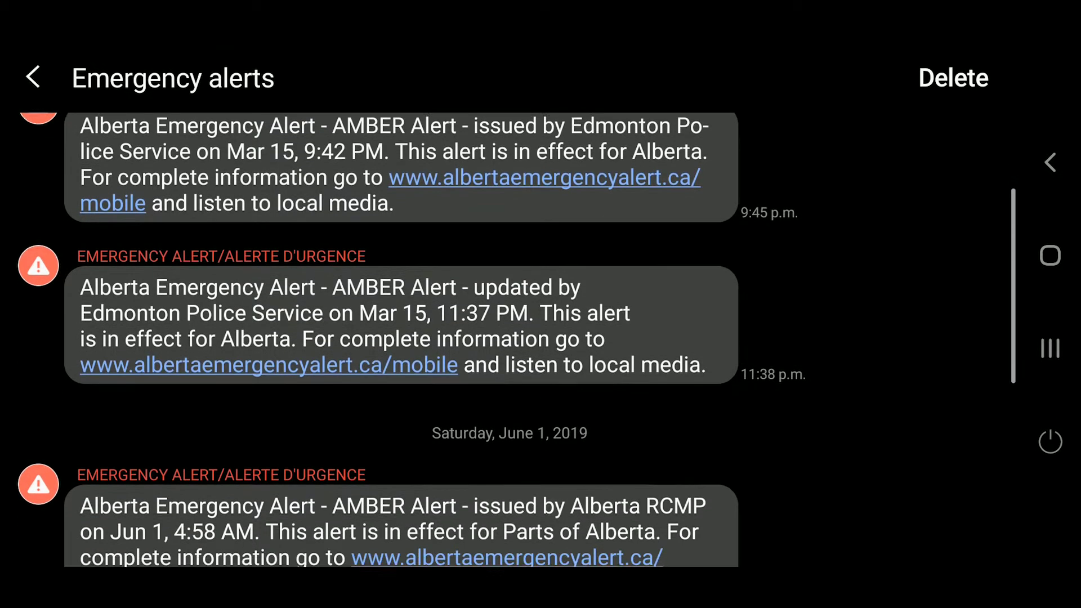
pyautogui.scroll(-1, 401, 338)
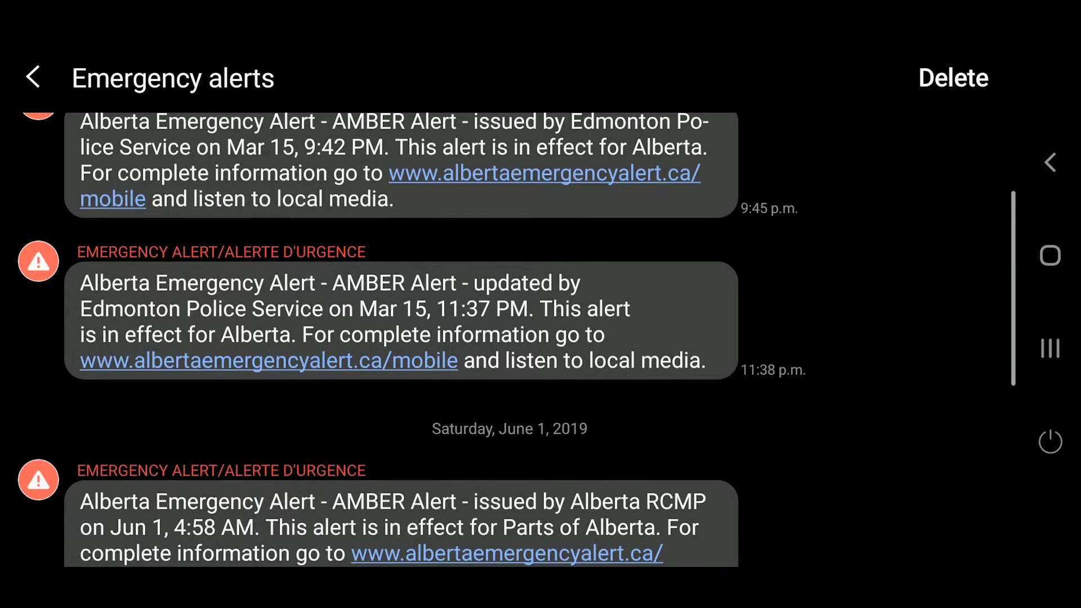
pyautogui.scroll(-1, 401, 338)
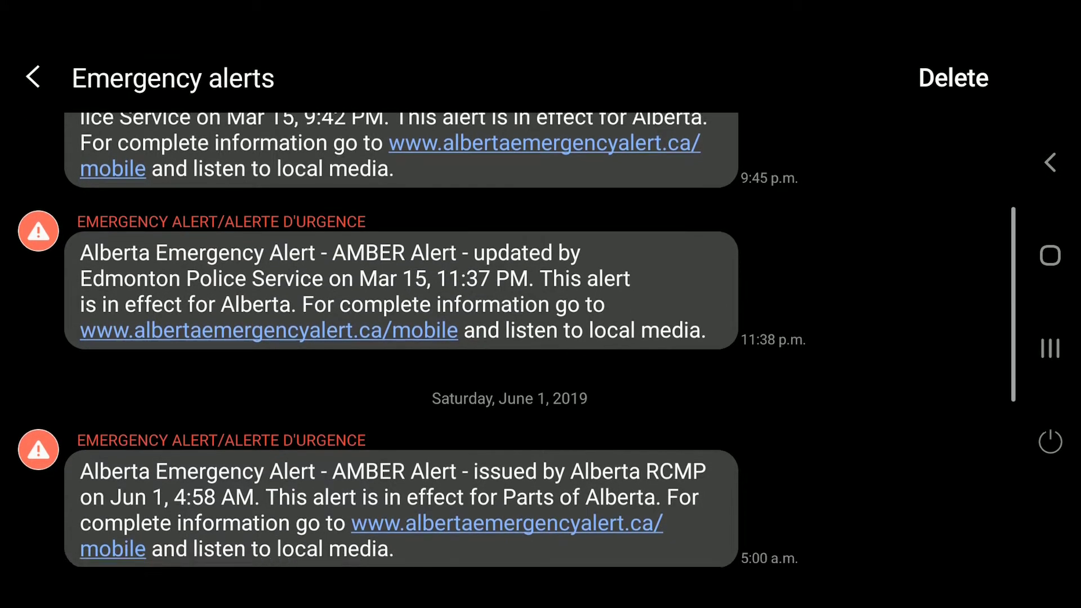
pyautogui.scroll(3, 401, 338)
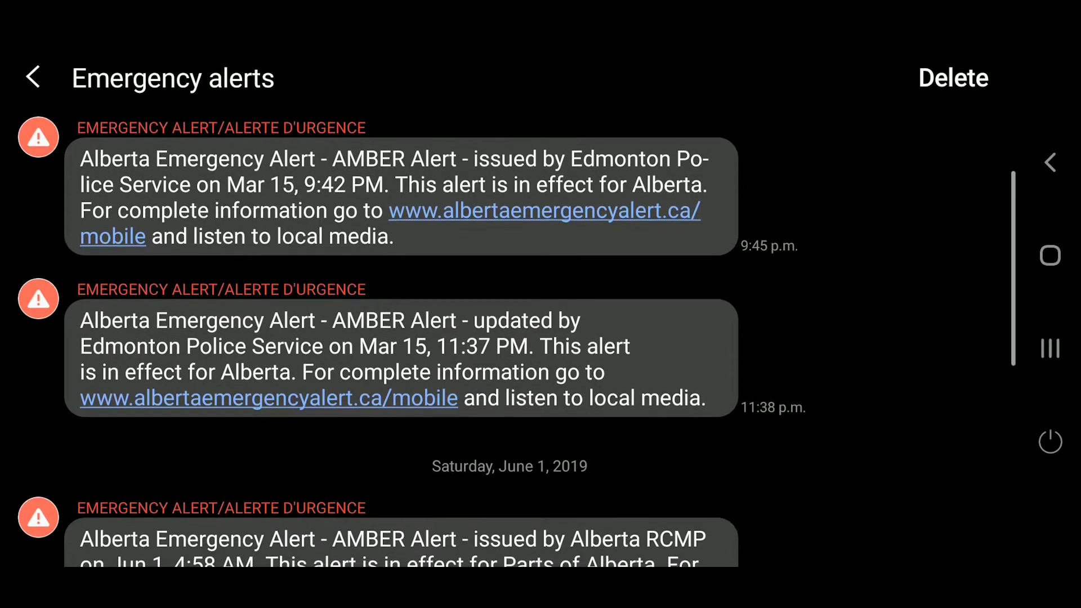
pyautogui.scroll(-5, 401, 338)
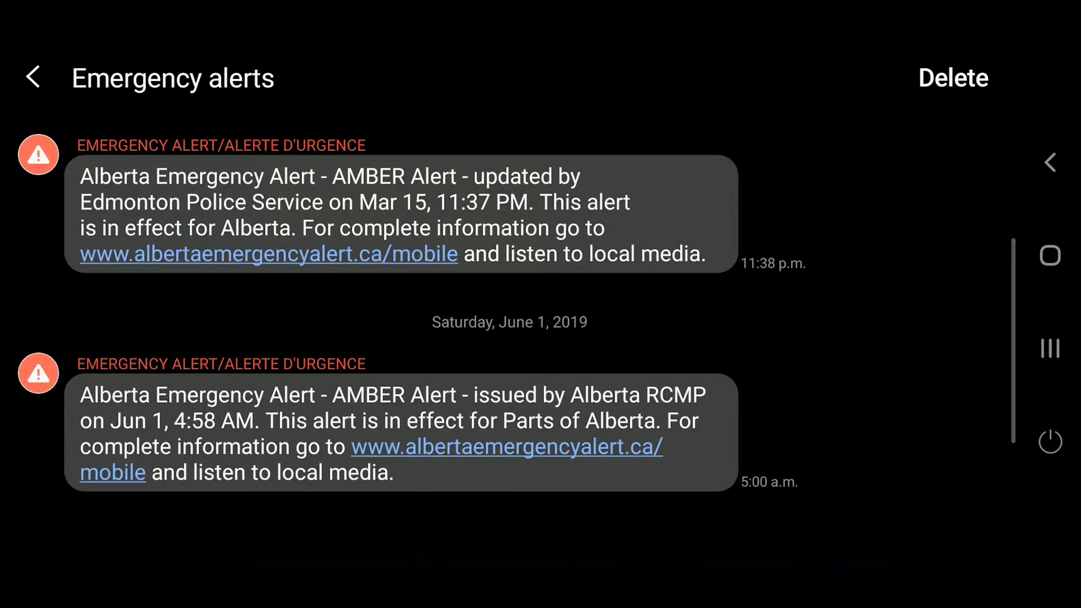
pyautogui.click(395, 433)
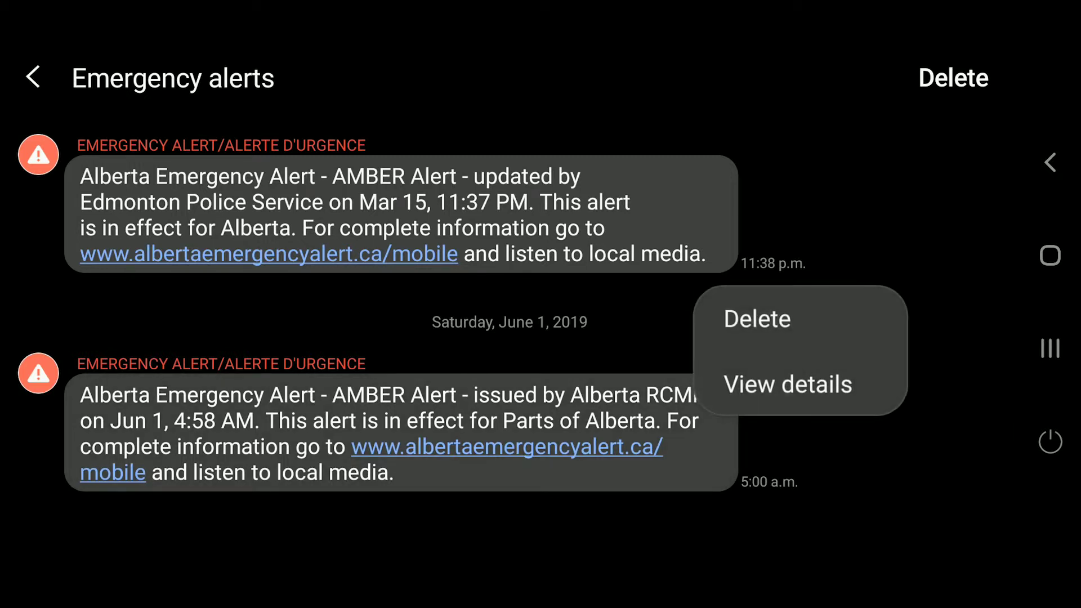
# Step: Read the June 1 alert's details (Extreme severity, Shelter response, Geophysical category), then close them
pyautogui.click(788, 384)
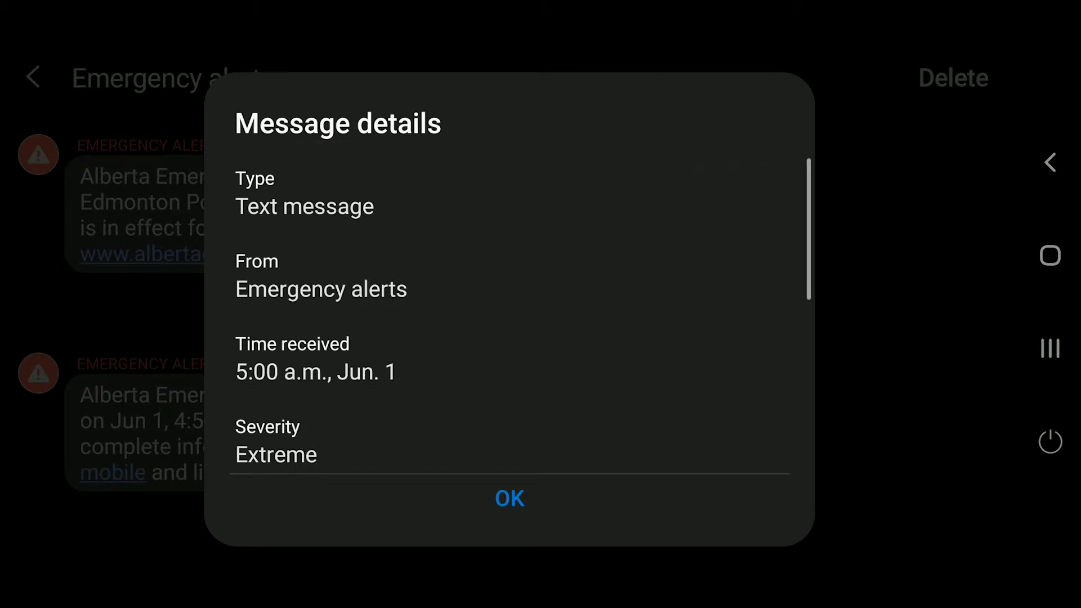
pyautogui.scroll(-1, 509, 304)
pyautogui.scroll(-2, 509, 304)
pyautogui.scroll(-2, 509, 304)
pyautogui.scroll(-1, 510, 304)
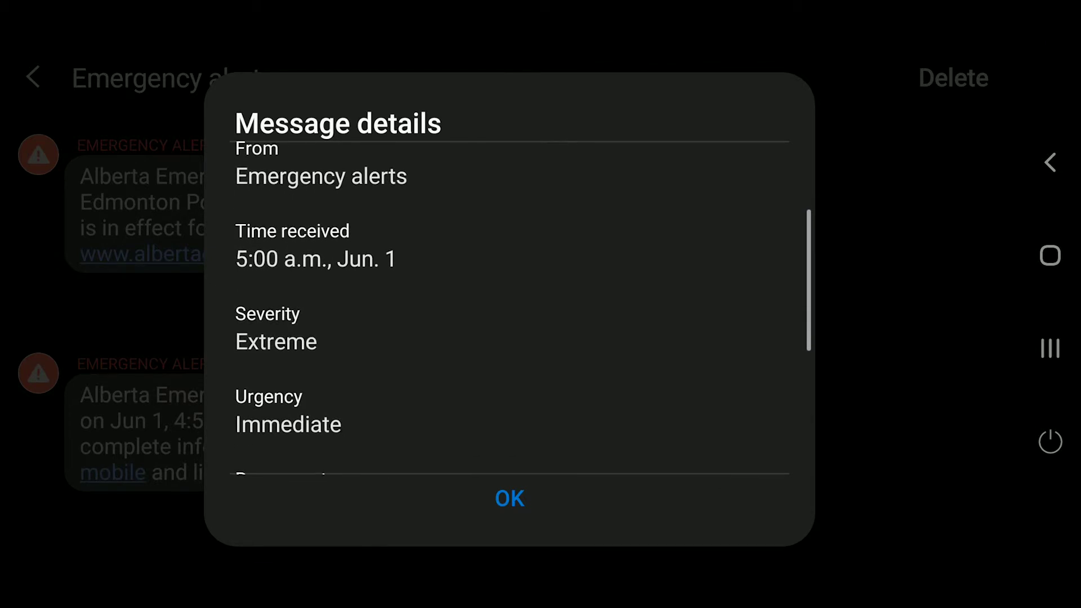
pyautogui.scroll(-3, 510, 304)
pyautogui.scroll(-1, 509, 304)
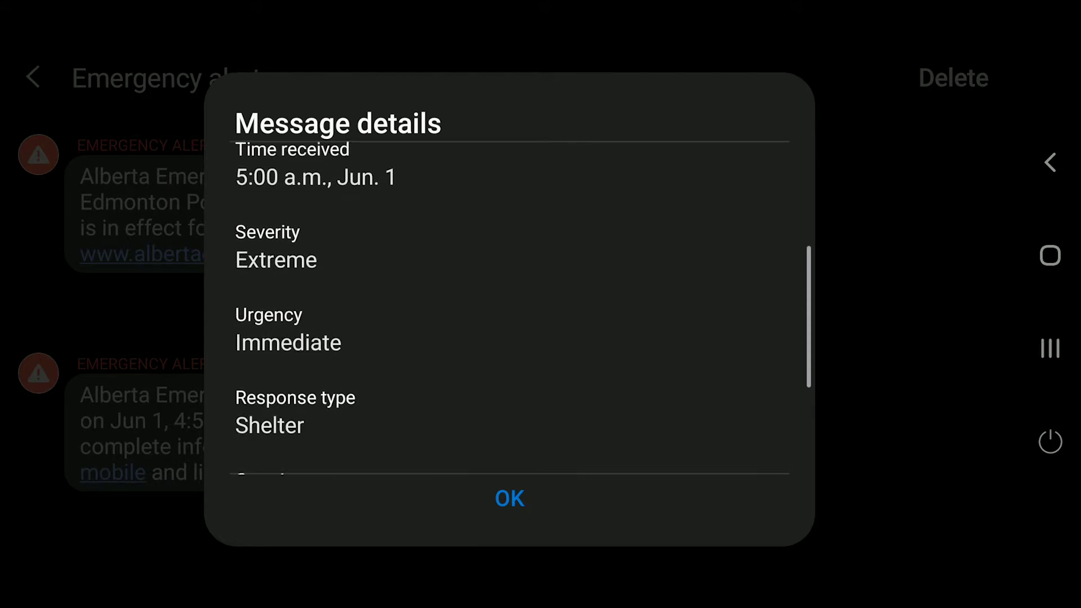
pyautogui.scroll(-3, 509, 304)
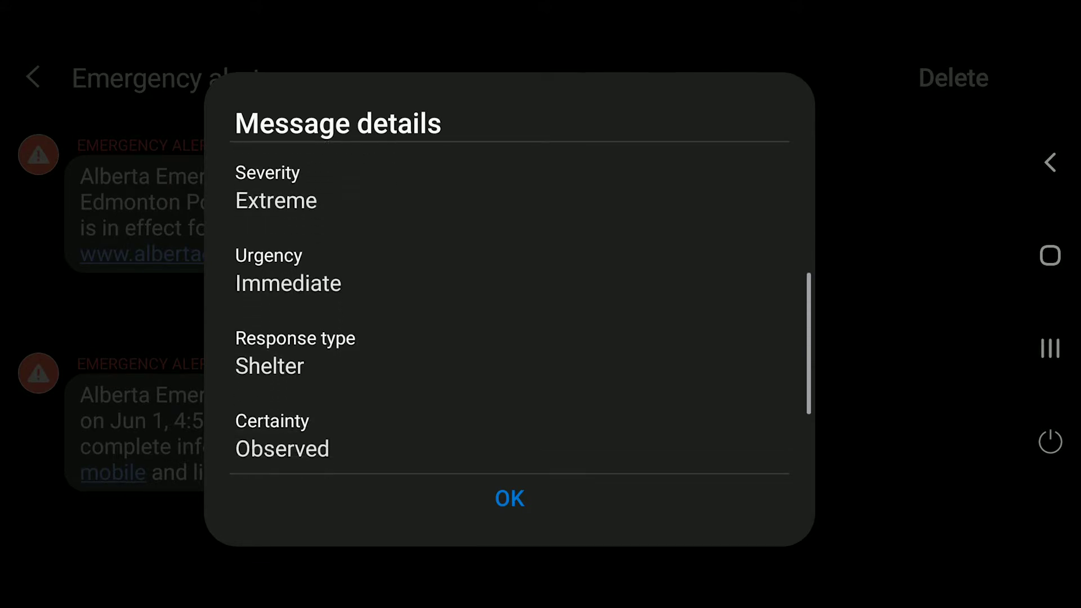
pyautogui.scroll(-3, 509, 304)
pyautogui.scroll(-1, 510, 304)
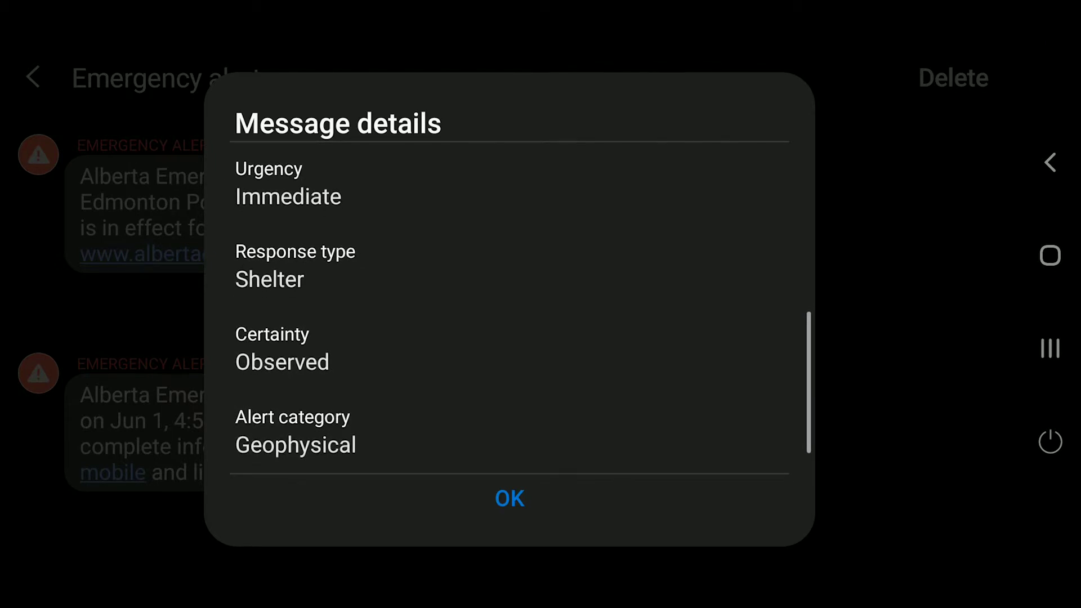
pyautogui.scroll(-1, 509, 304)
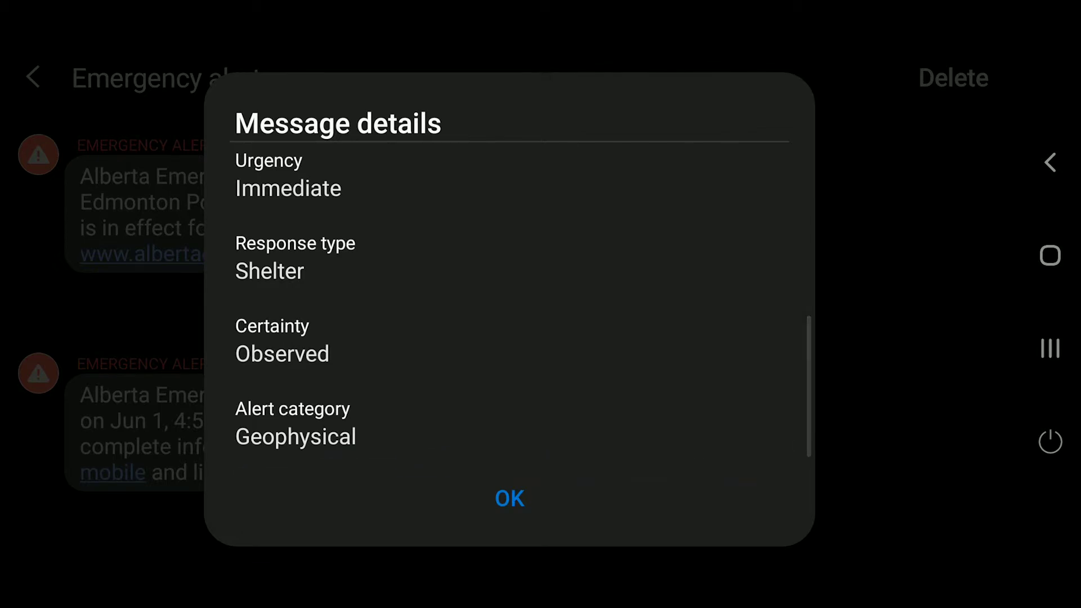
pyautogui.scroll(6, 509, 307)
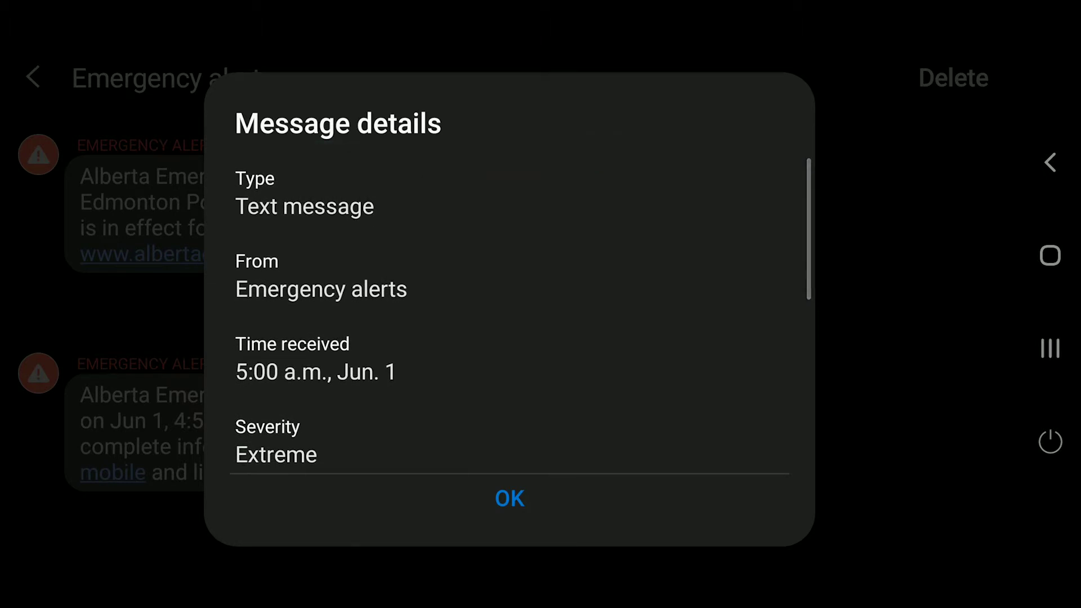
pyautogui.click(509, 499)
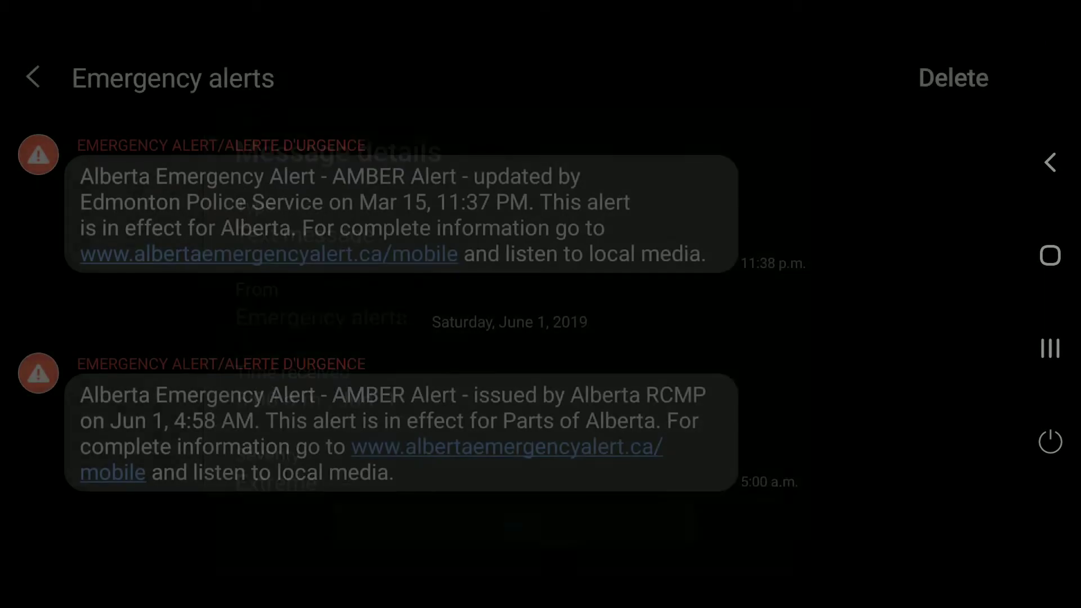
# Step: Go from the thread through Messages Settings to Emergency alert settings' alert-type receive list
pyautogui.click(33, 77)
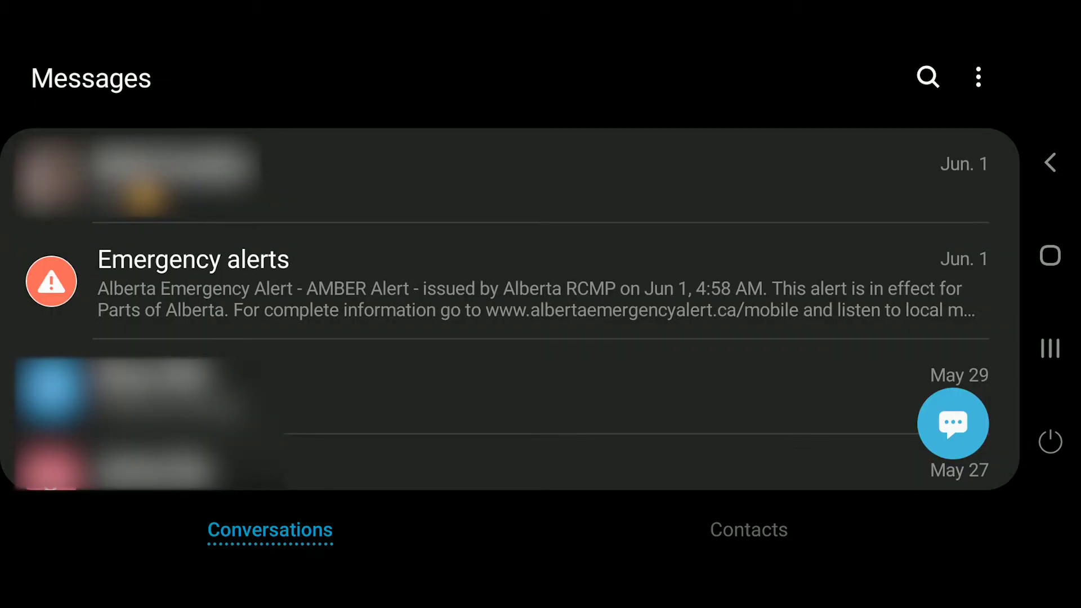
pyautogui.click(979, 76)
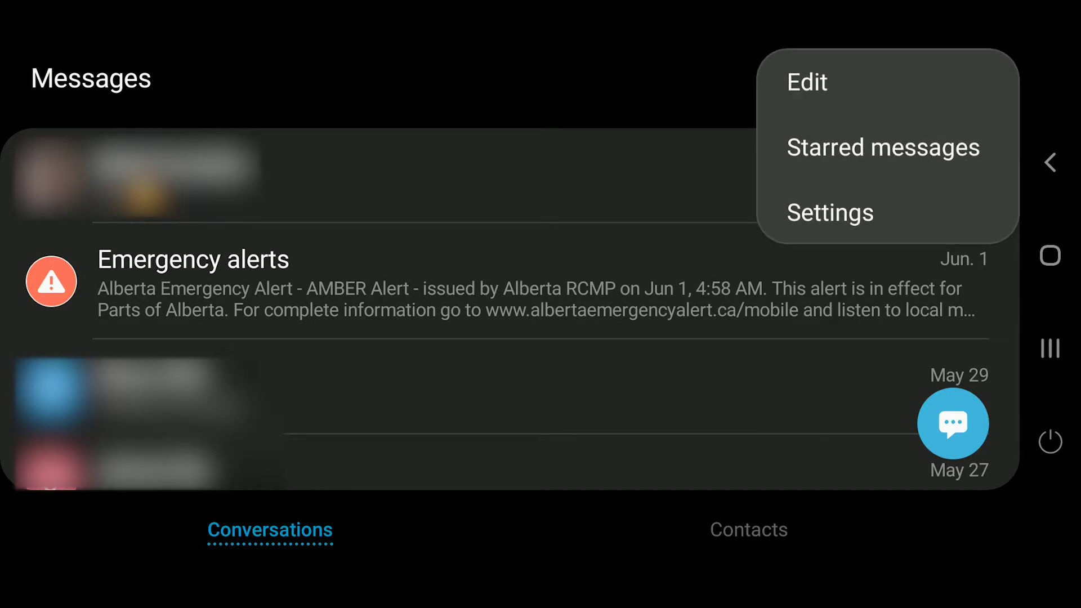
pyautogui.click(854, 213)
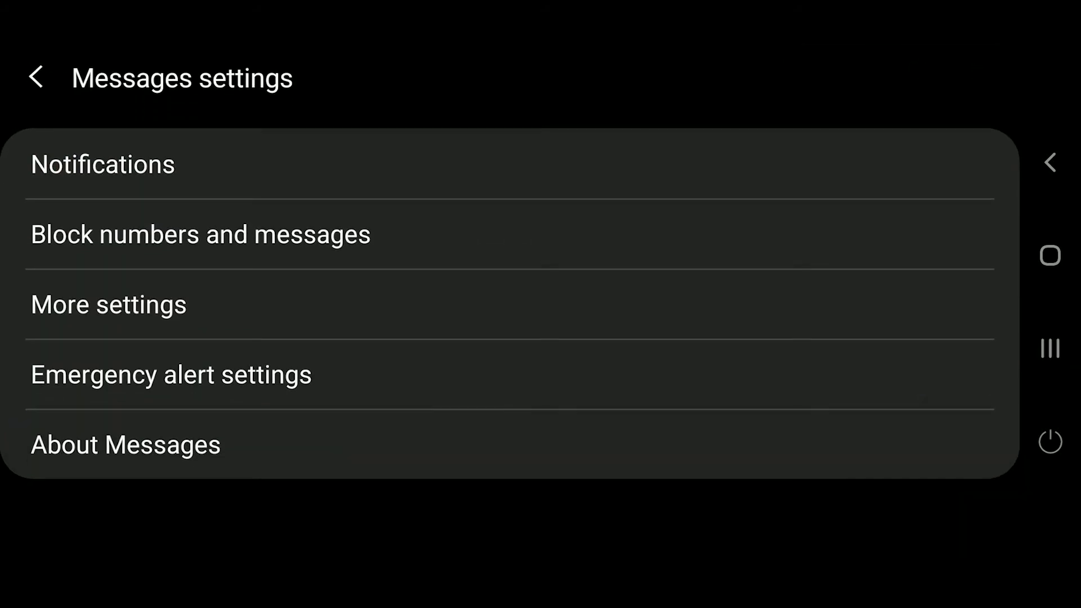
pyautogui.click(542, 374)
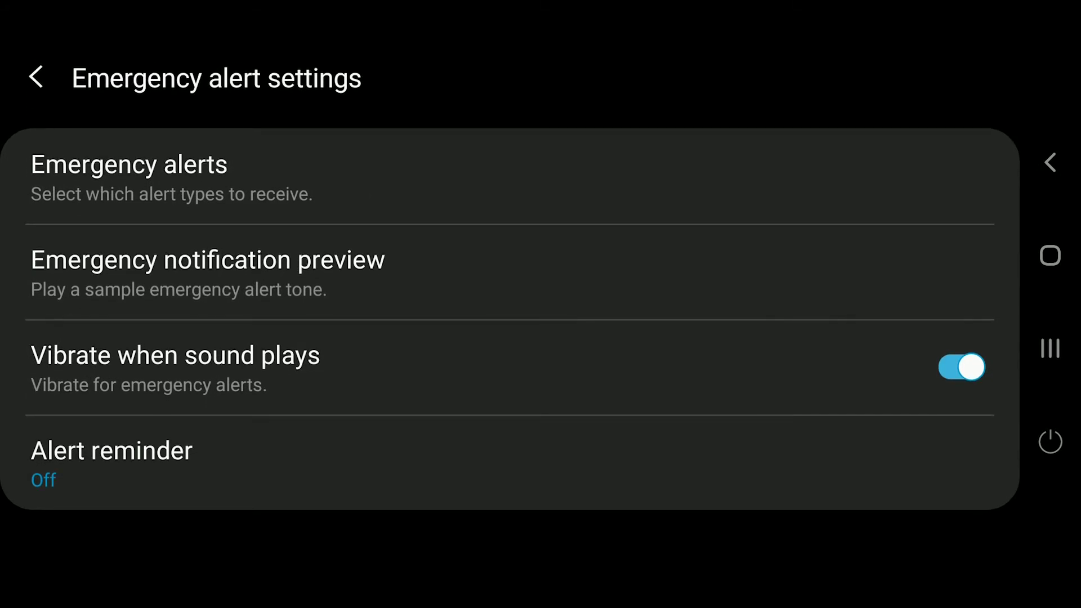
pyautogui.click(701, 176)
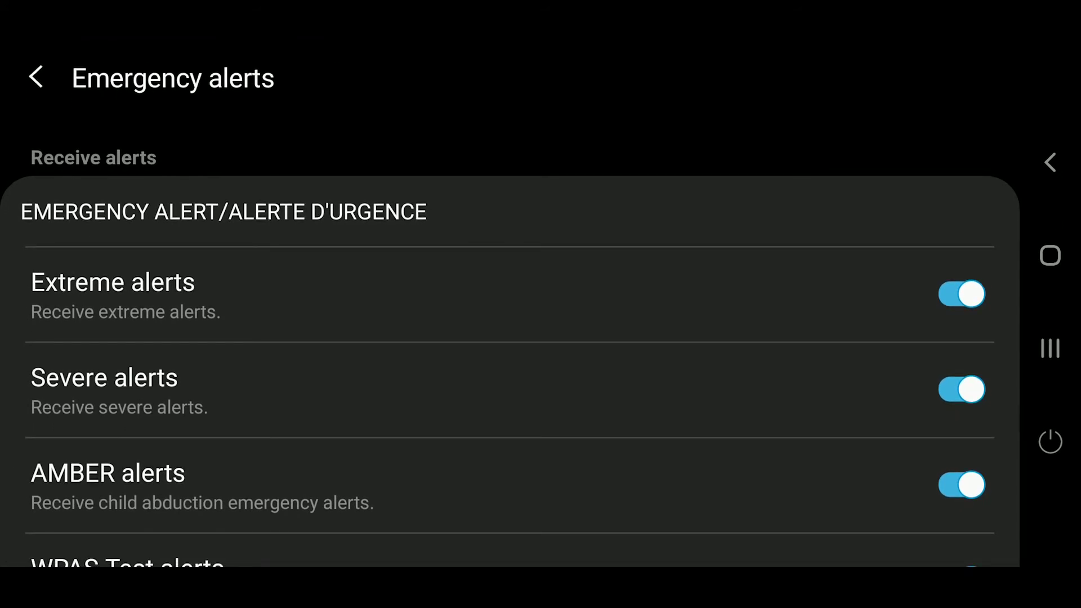
# Step: Switch AMBER alerts off, leaving Extreme and Severe alerts on
pyautogui.click(961, 293)
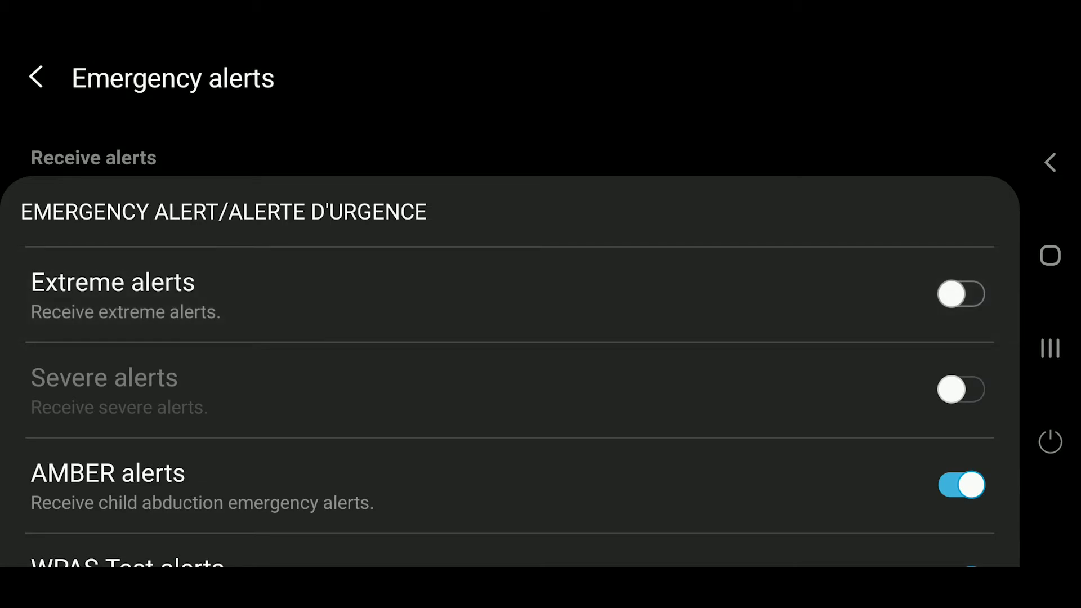
pyautogui.click(962, 294)
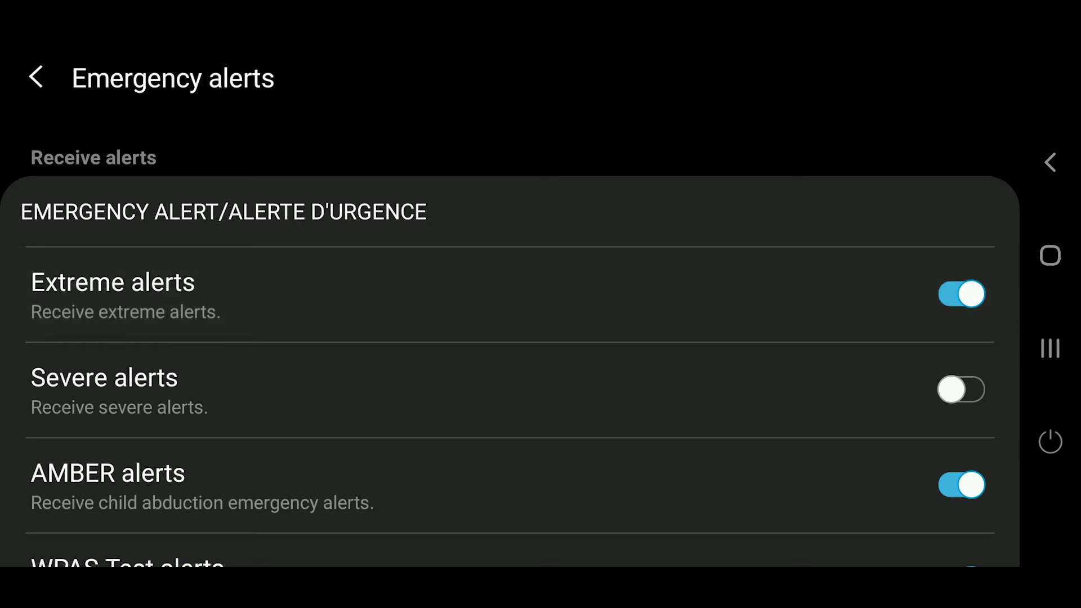
pyautogui.click(961, 389)
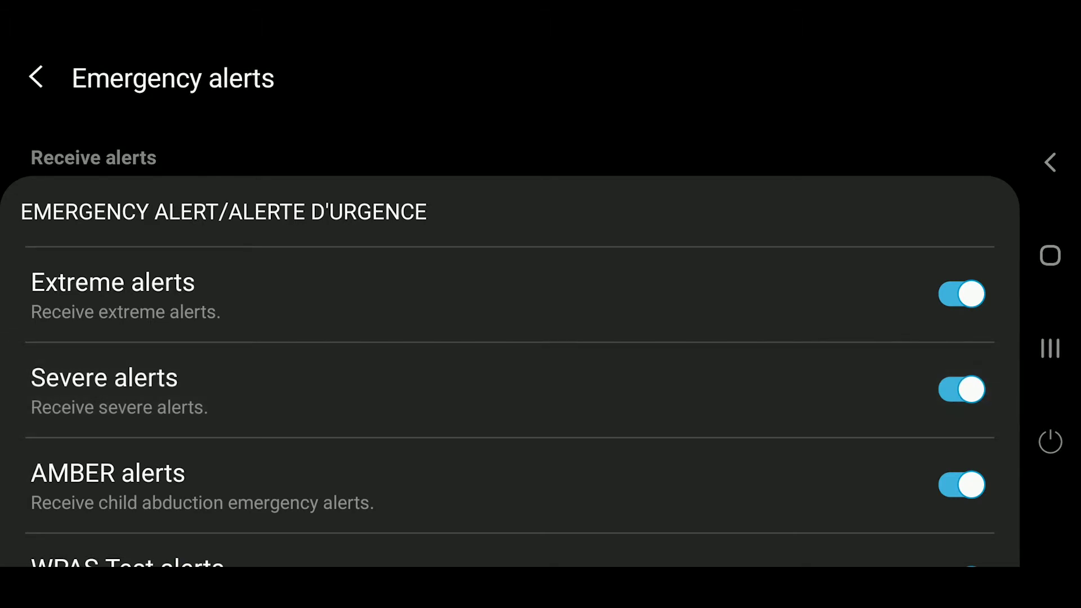
pyautogui.click(962, 484)
# Step: Switch AMBER alerts back on
pyautogui.moveTo(727, 389); pyautogui.dragTo(726, 330)
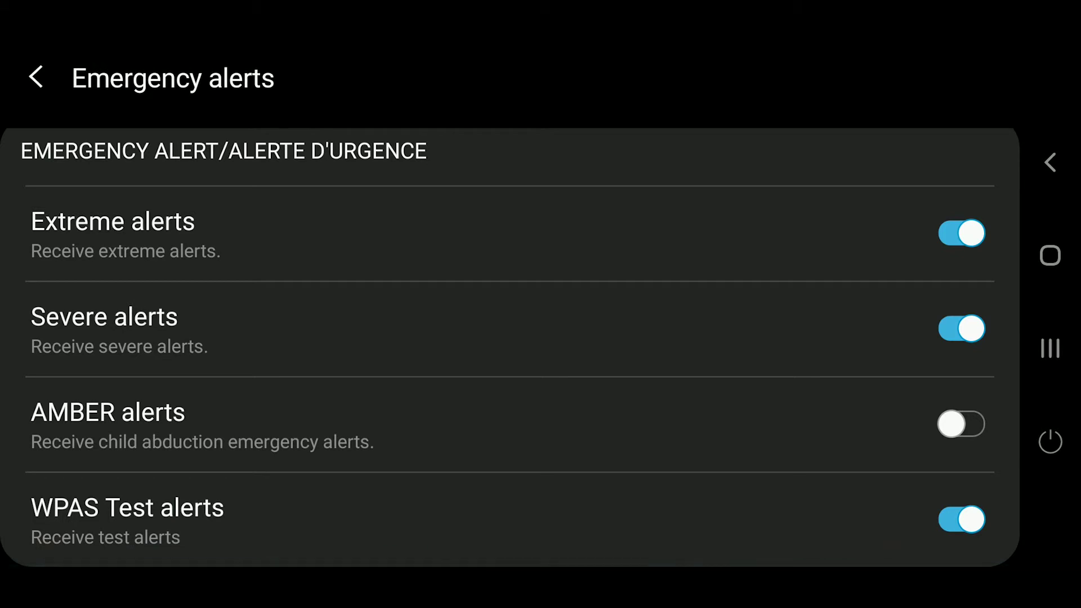
pyautogui.click(704, 424)
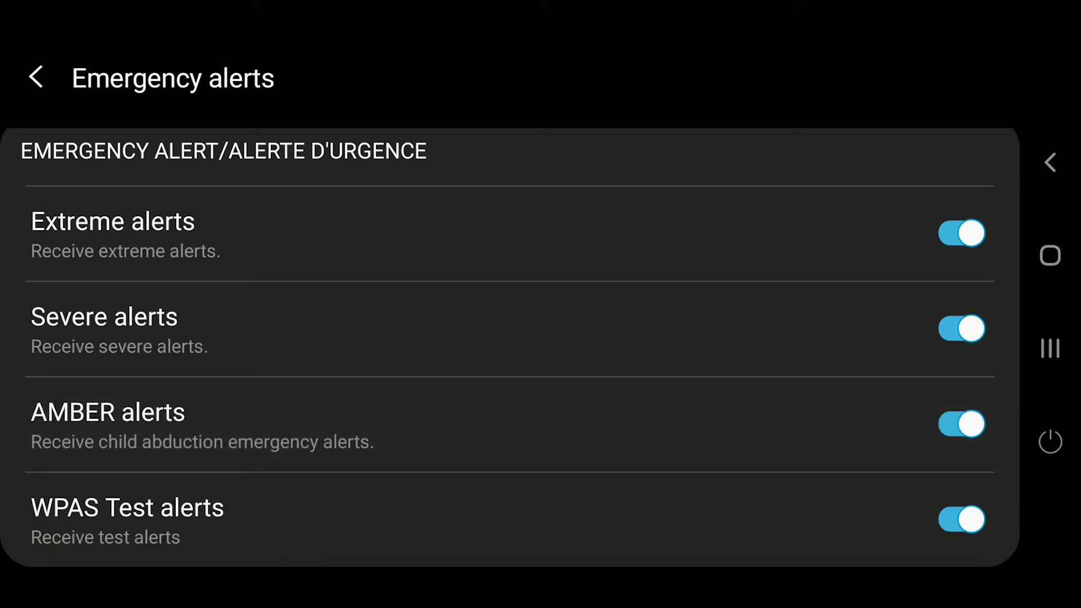
pyautogui.click(704, 423)
# Step: Leave WPAS Test alerts switched off and return to Emergency alert settings
pyautogui.click(237, 521)
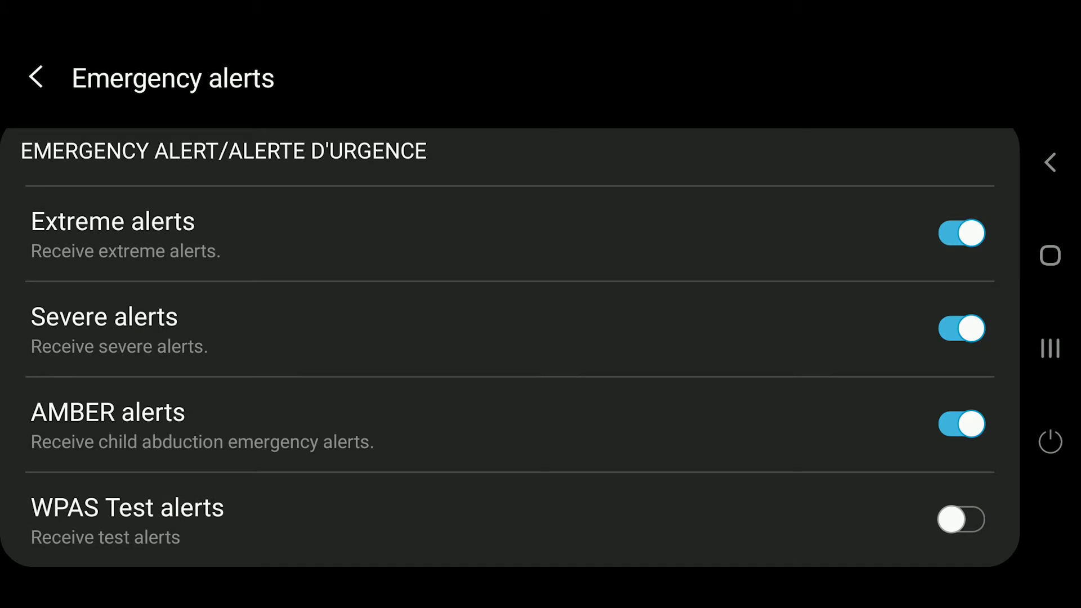
pyautogui.click(962, 519)
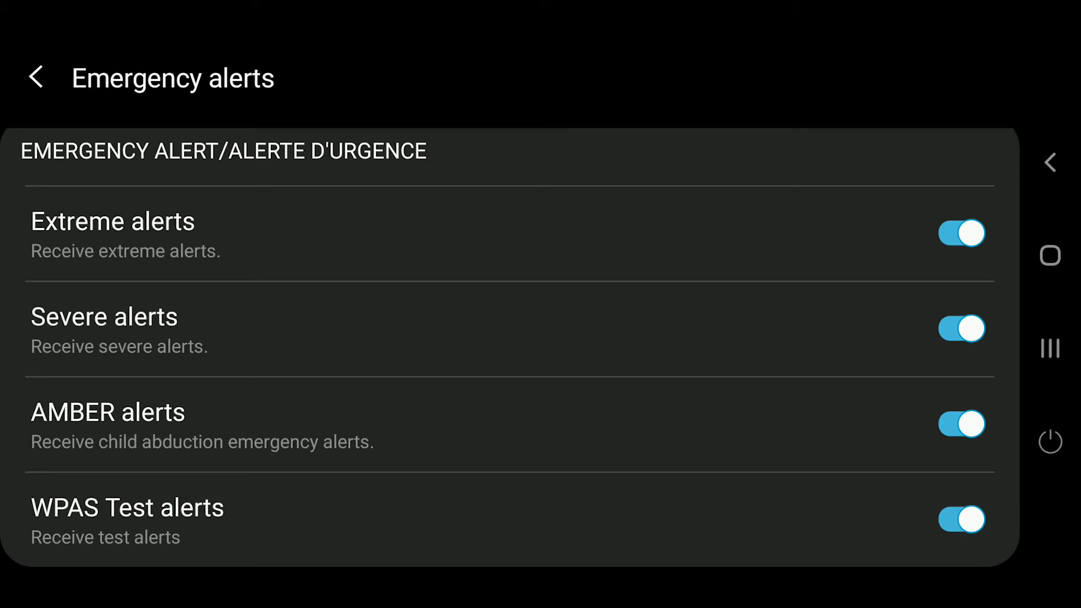
pyautogui.click(962, 519)
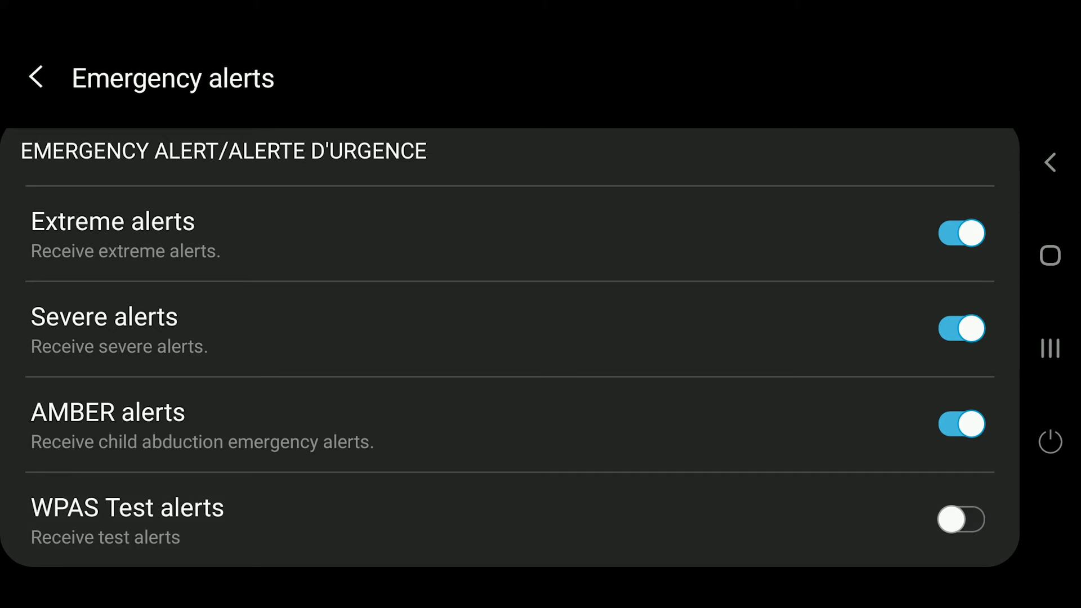
pyautogui.click(460, 519)
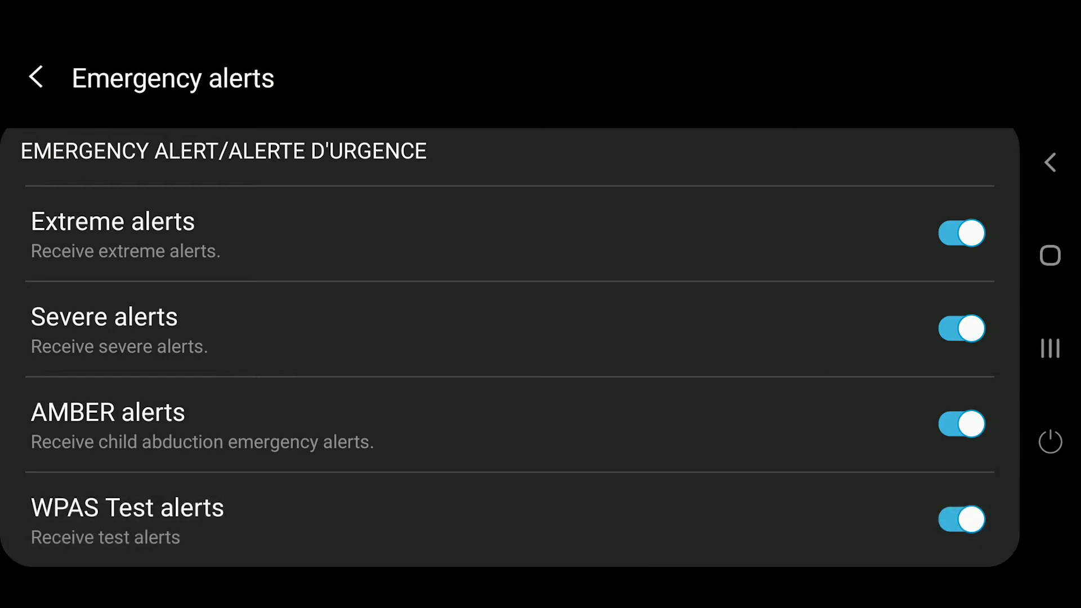
pyautogui.click(962, 520)
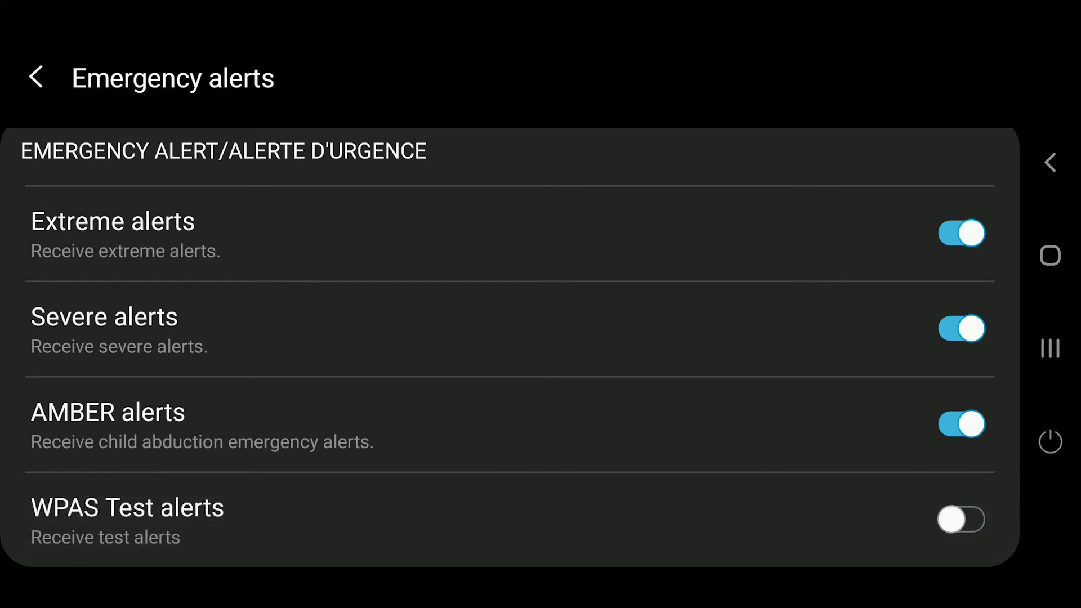
pyautogui.click(36, 77)
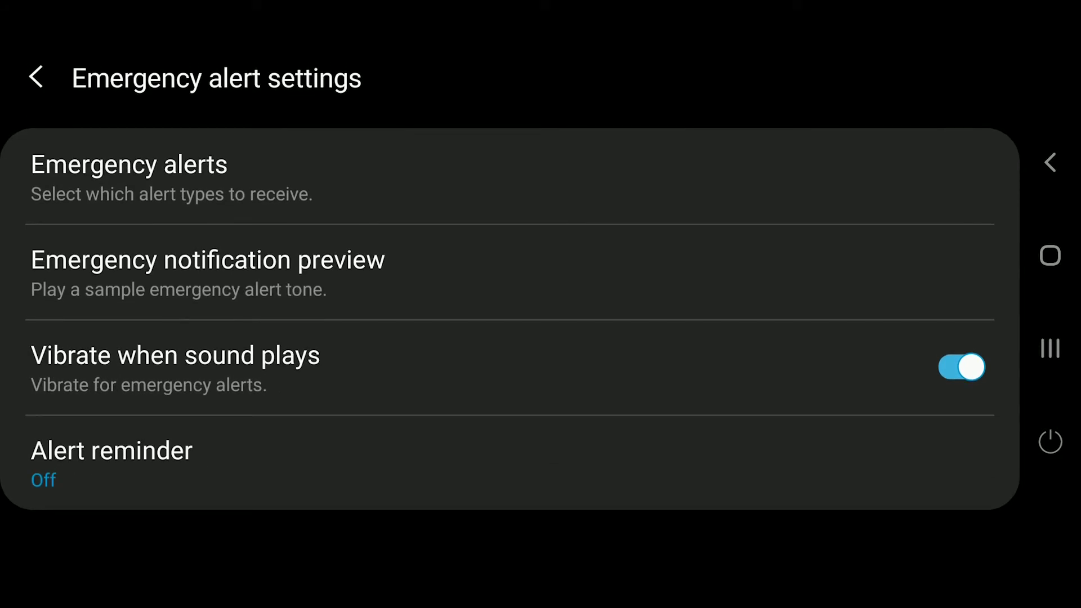
# Step: Keep Vibrate when sound plays on, and reset Alert reminder from Once to Off
pyautogui.click(946, 382)
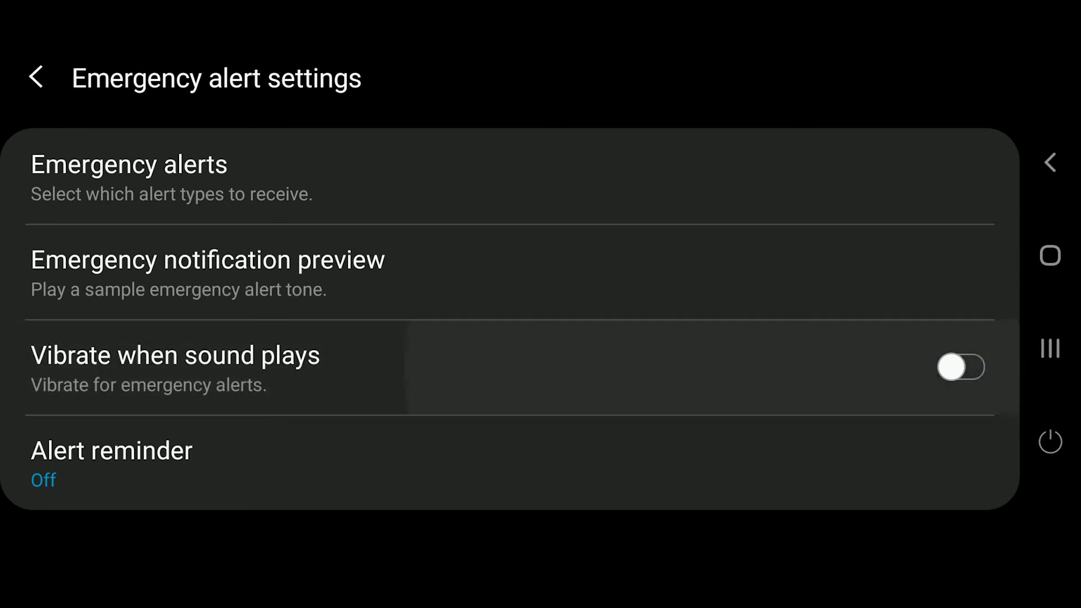
pyautogui.click(961, 367)
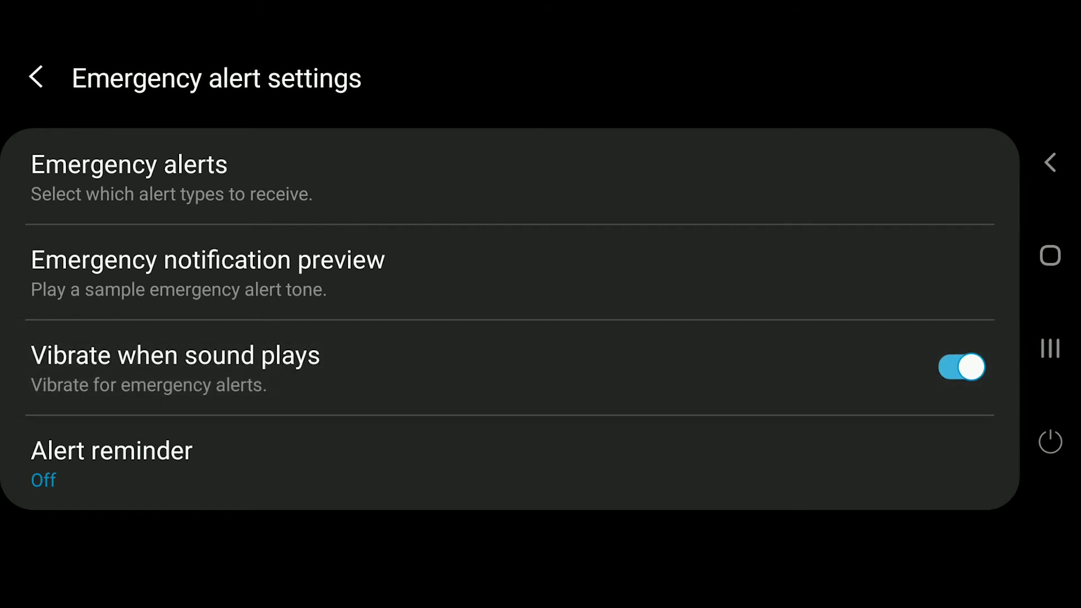
pyautogui.click(315, 462)
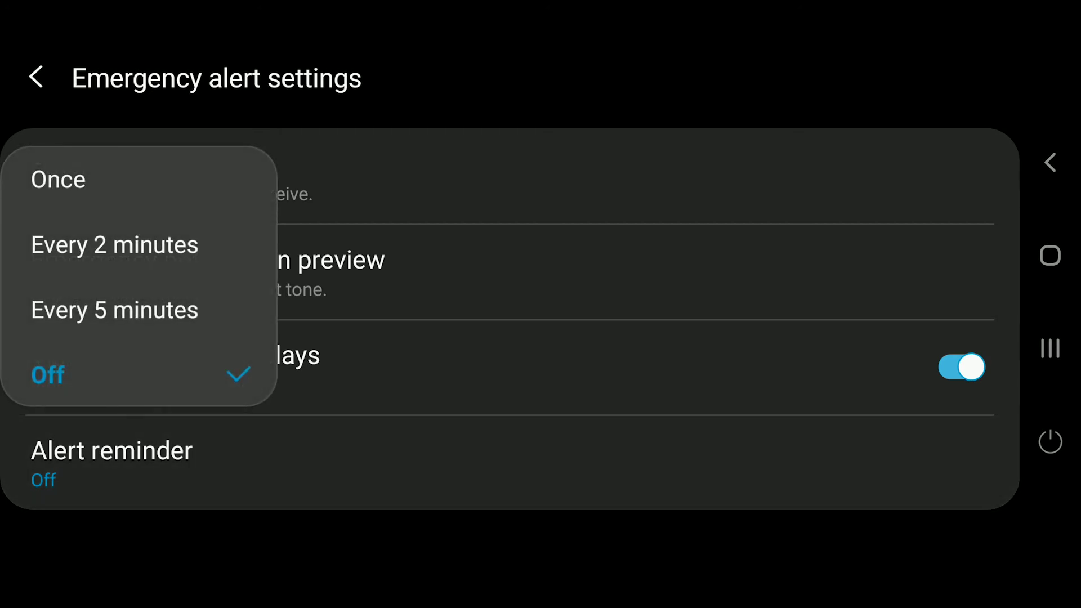
pyautogui.click(146, 179)
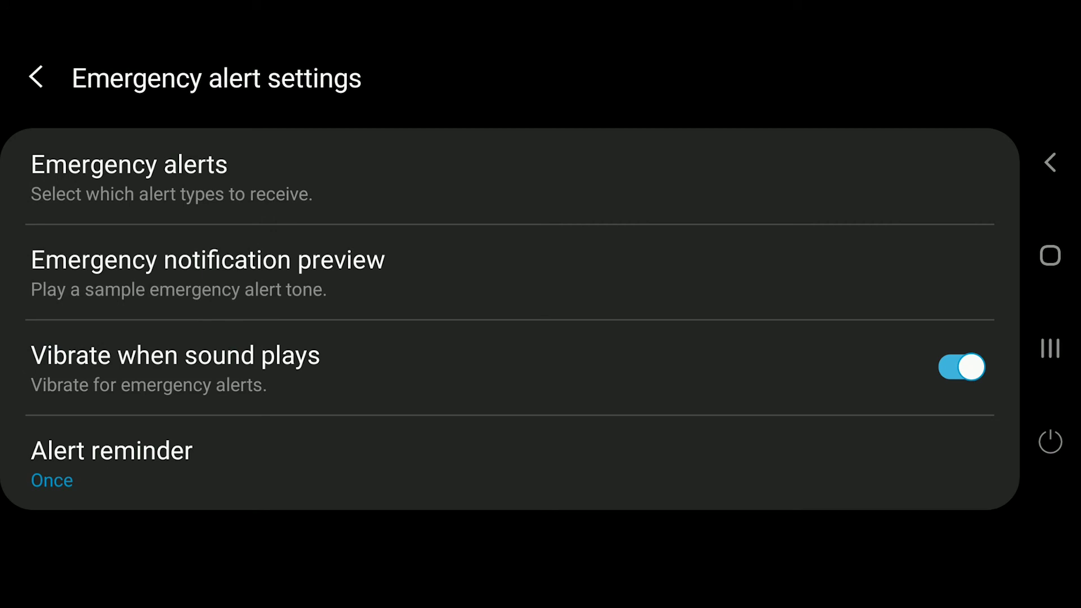
pyautogui.click(225, 462)
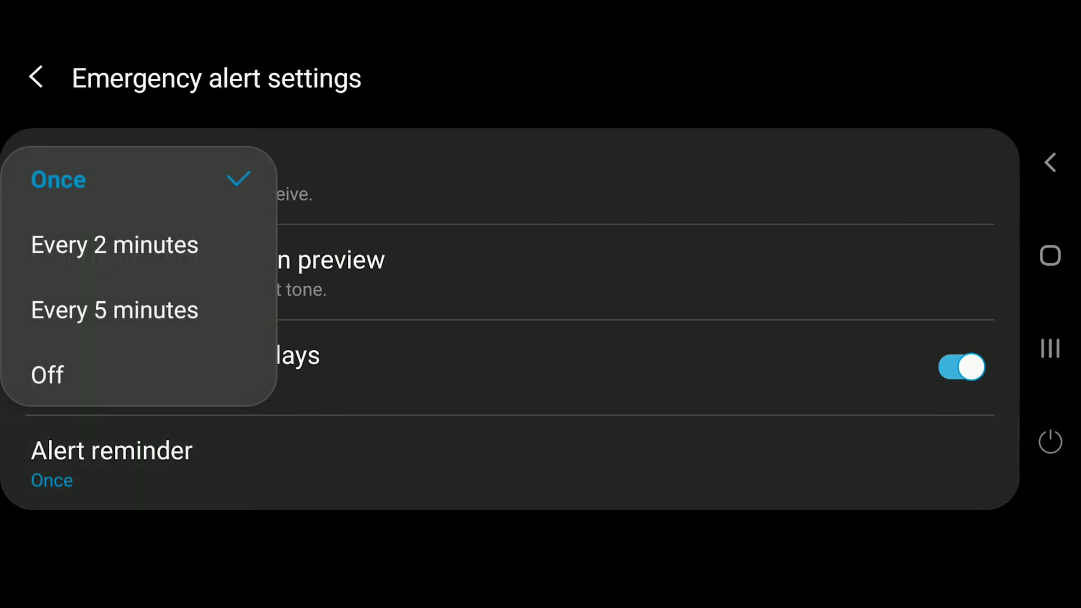
pyautogui.click(140, 375)
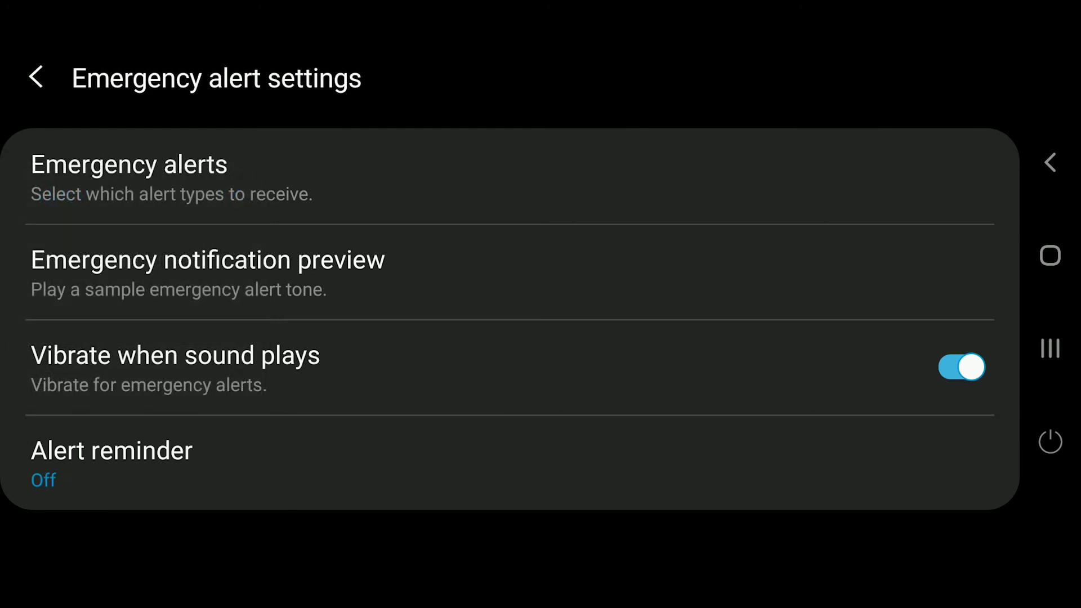
# Step: Try an Every 2 minutes reminder, reset it to Off, and play the notification preview
pyautogui.click(163, 453)
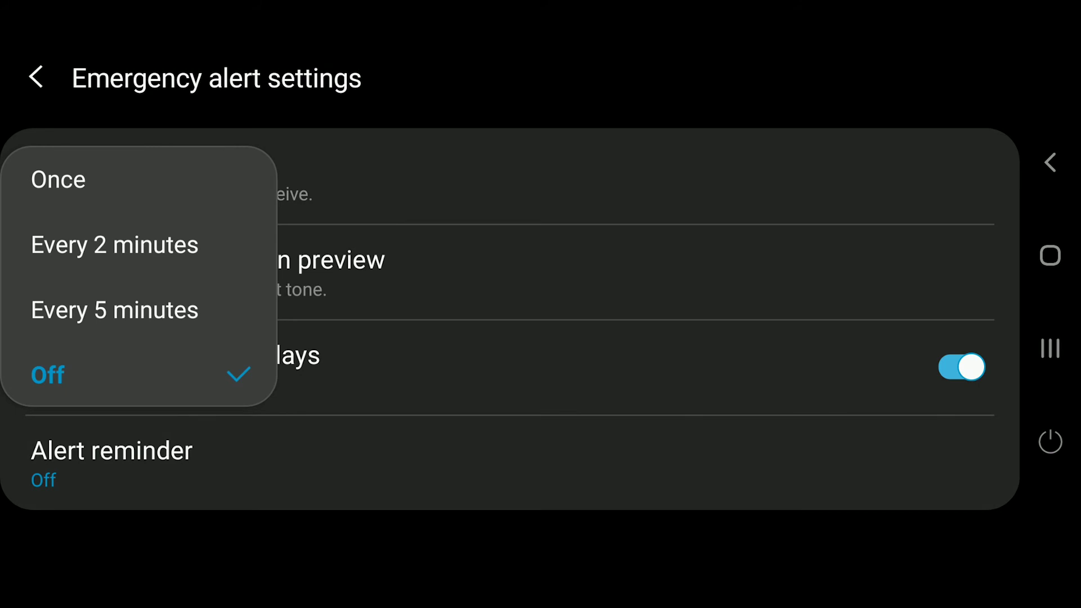
pyautogui.click(115, 245)
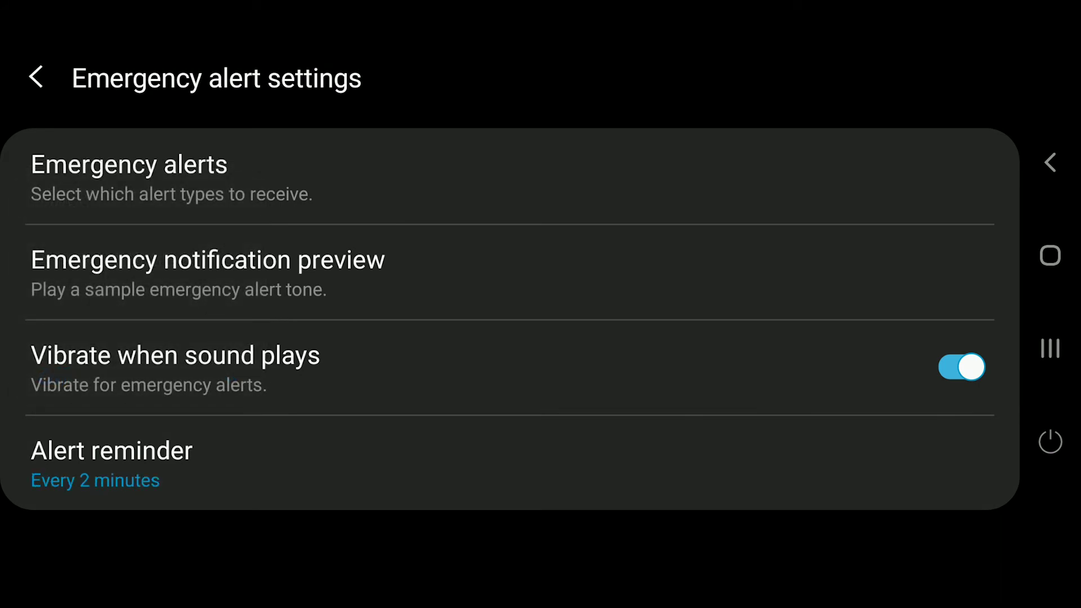
pyautogui.click(163, 457)
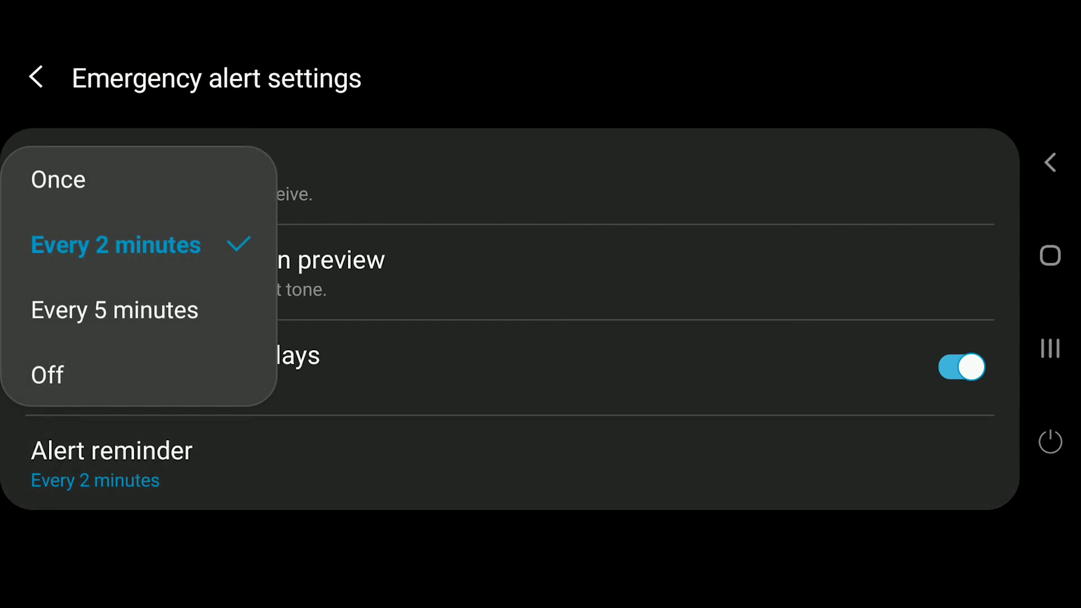
pyautogui.click(112, 374)
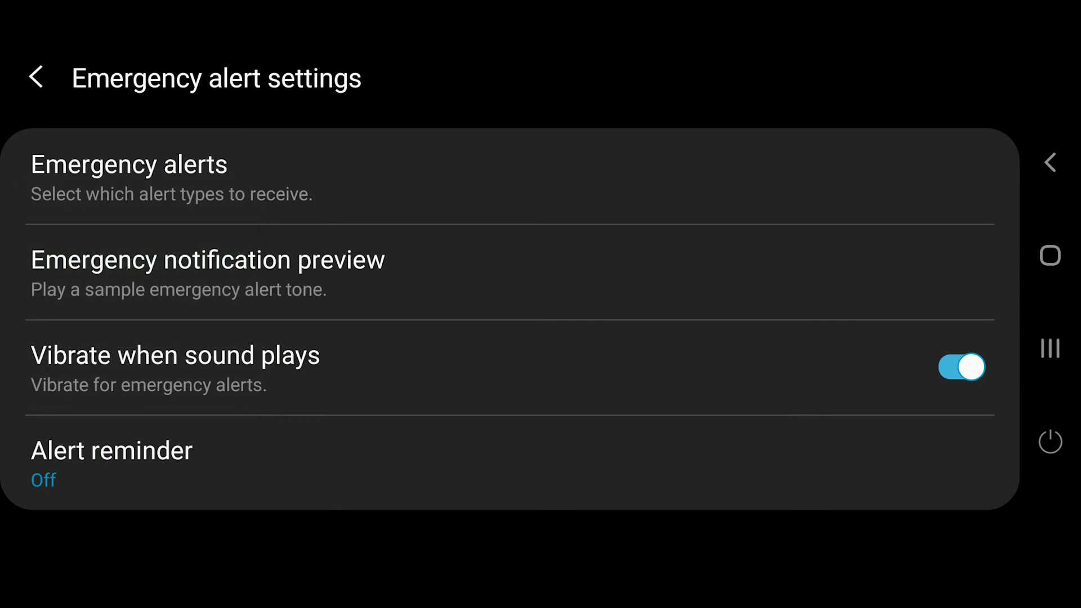
pyautogui.click(304, 262)
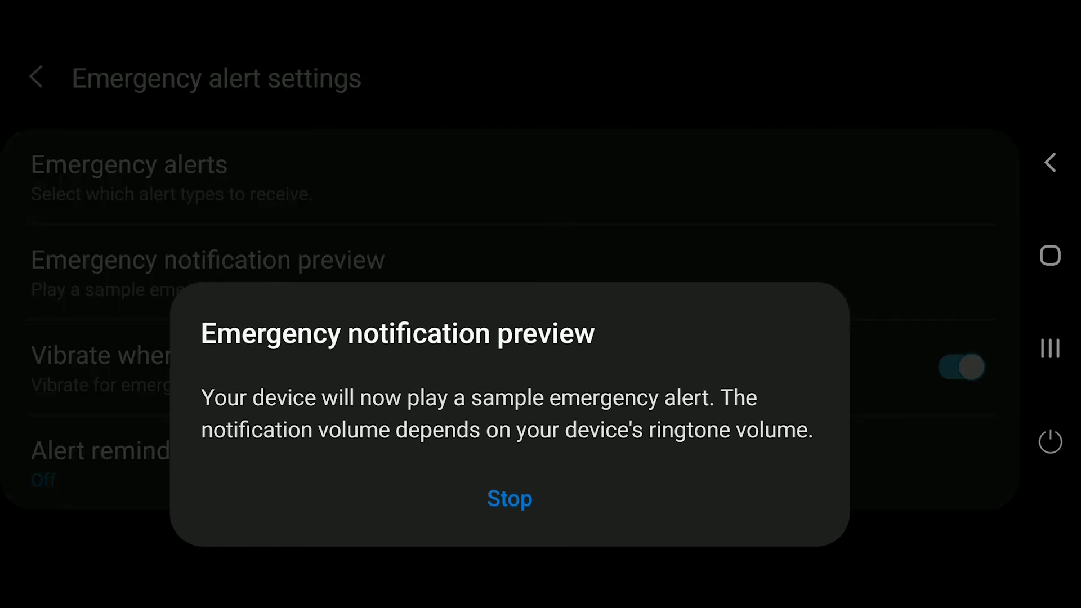
# Step: Stop the sample alert, then back out past Emergency alert settings to main Messages settings
pyautogui.click(509, 498)
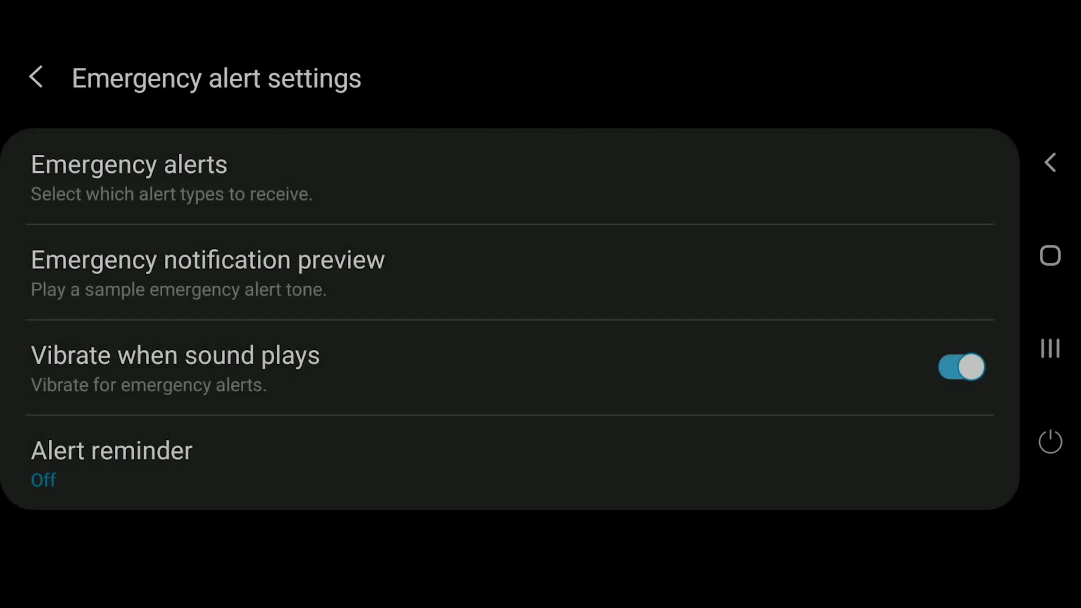
pyautogui.click(35, 77)
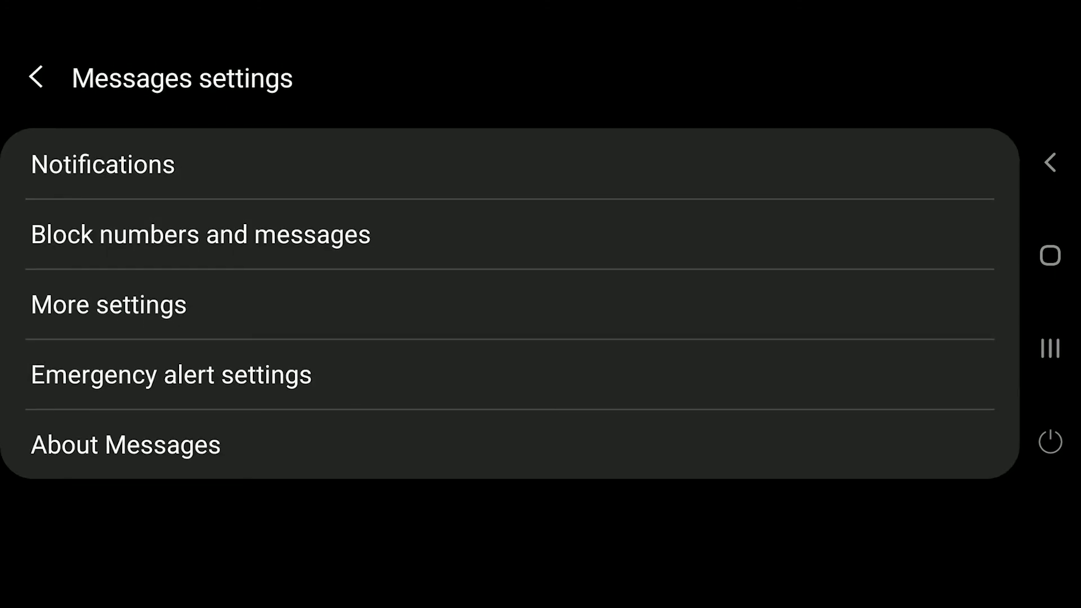
pyautogui.click(35, 77)
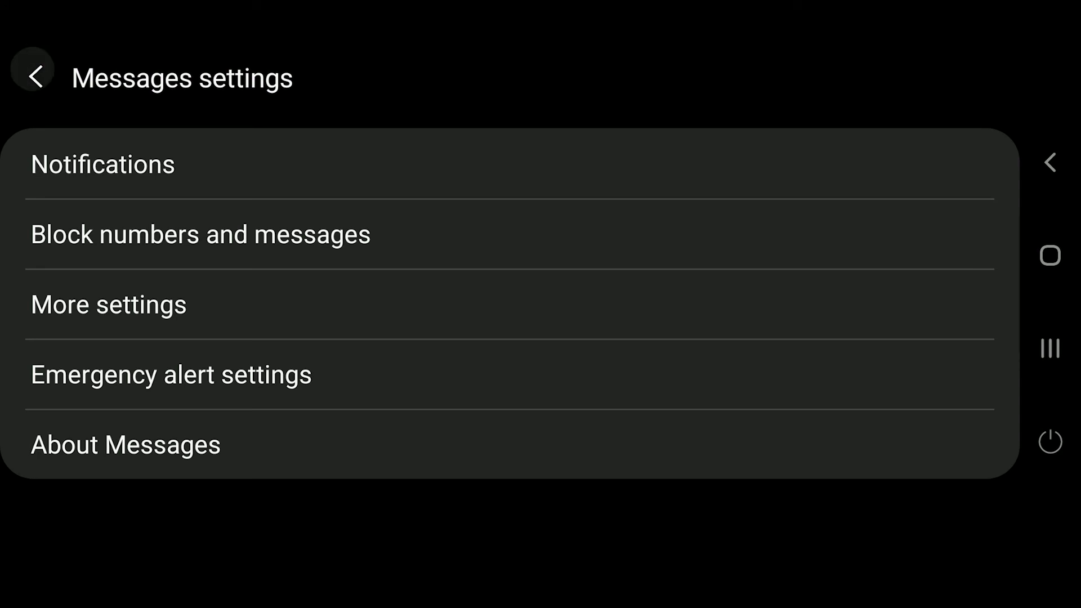